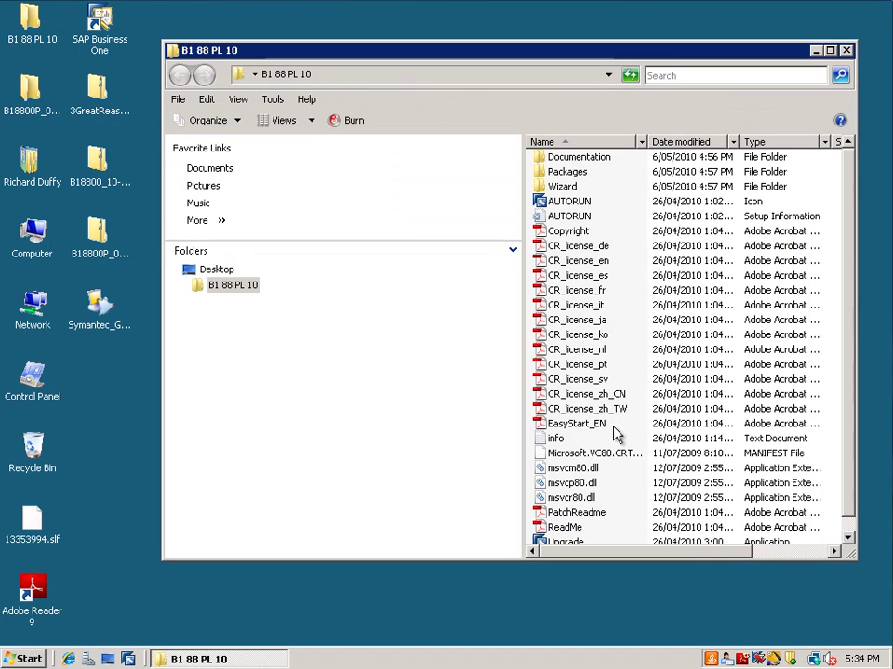
- Start the SAP Business One Upgrade Wizard from the Upgrade application in B1 88 PL 10
left_click(848, 537)
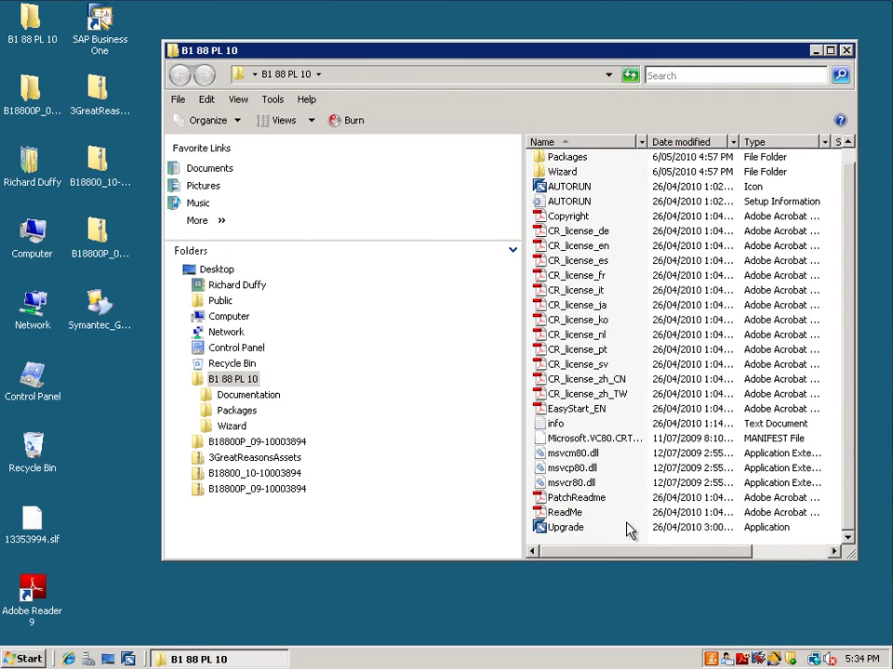
double_click(574, 527)
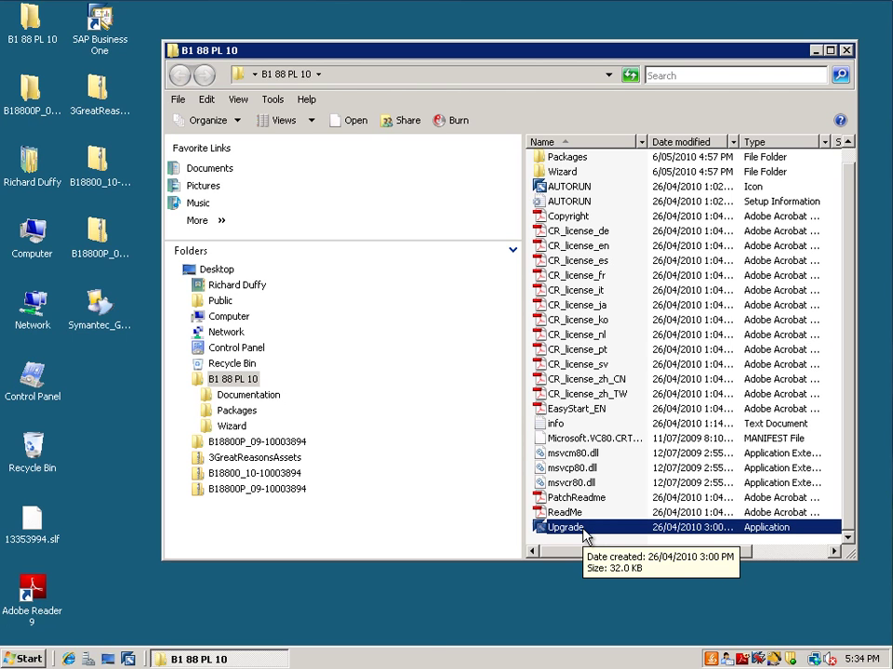
- Accept licence server ML110B on port 30000, enter the site password, and retype the database password
left_click(846, 51)
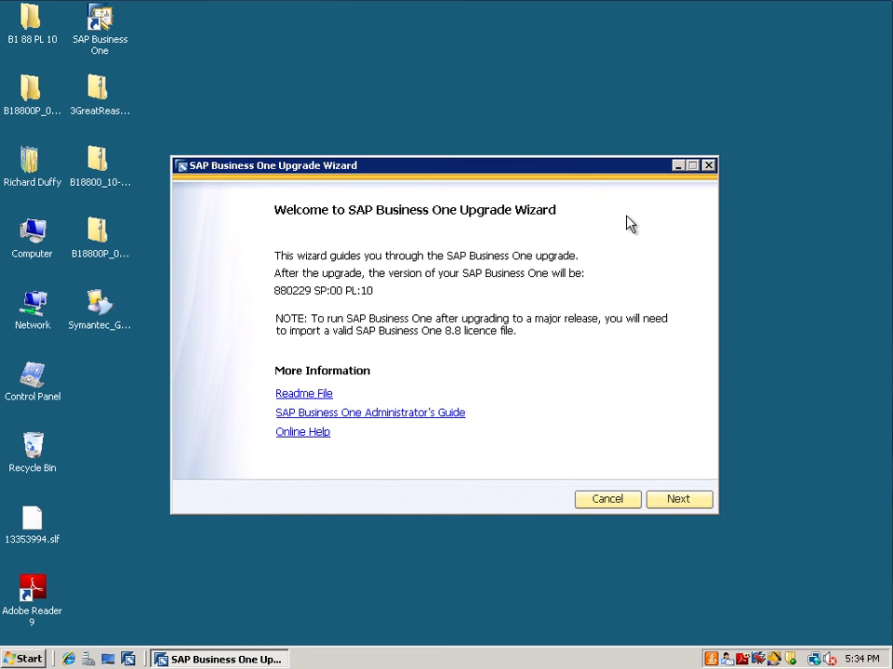
left_click(679, 499)
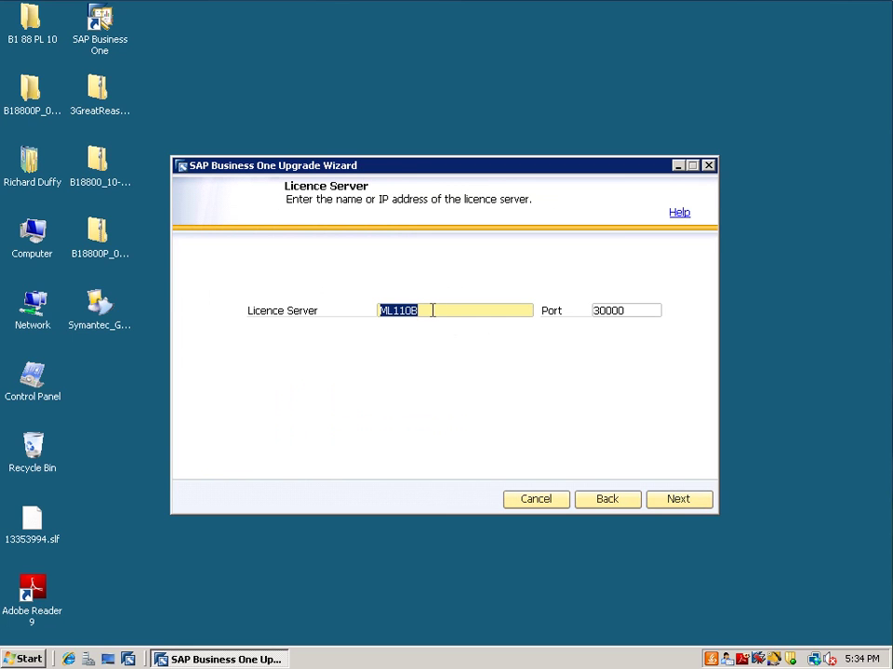
left_click(678, 500)
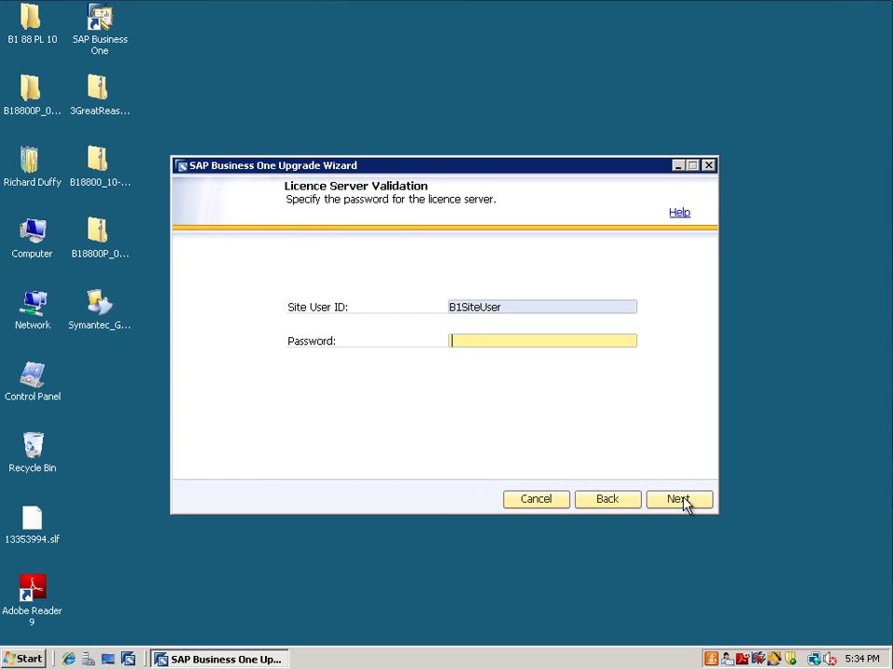
type("******")
left_click(678, 499)
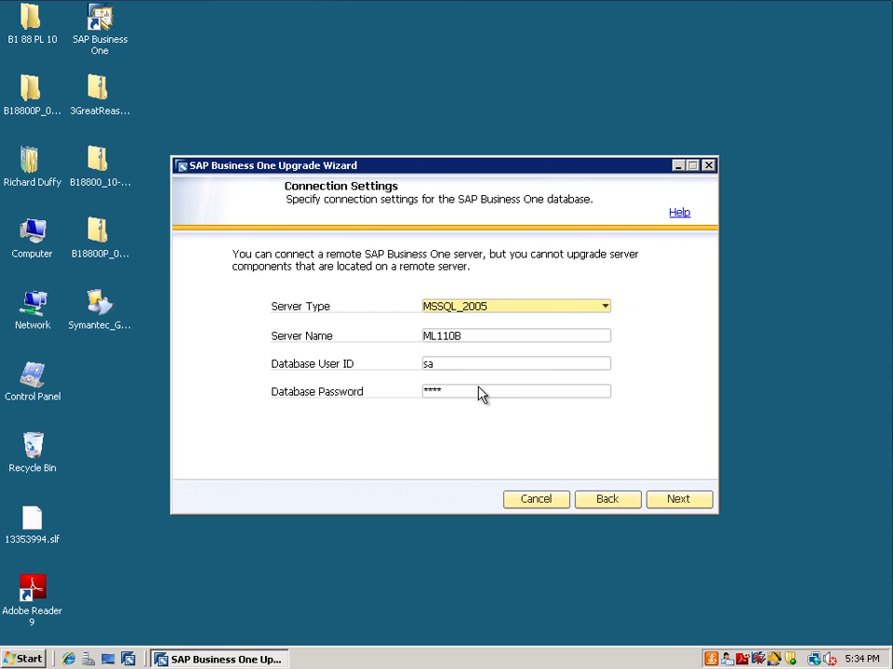
left_click(471, 388)
type("****")
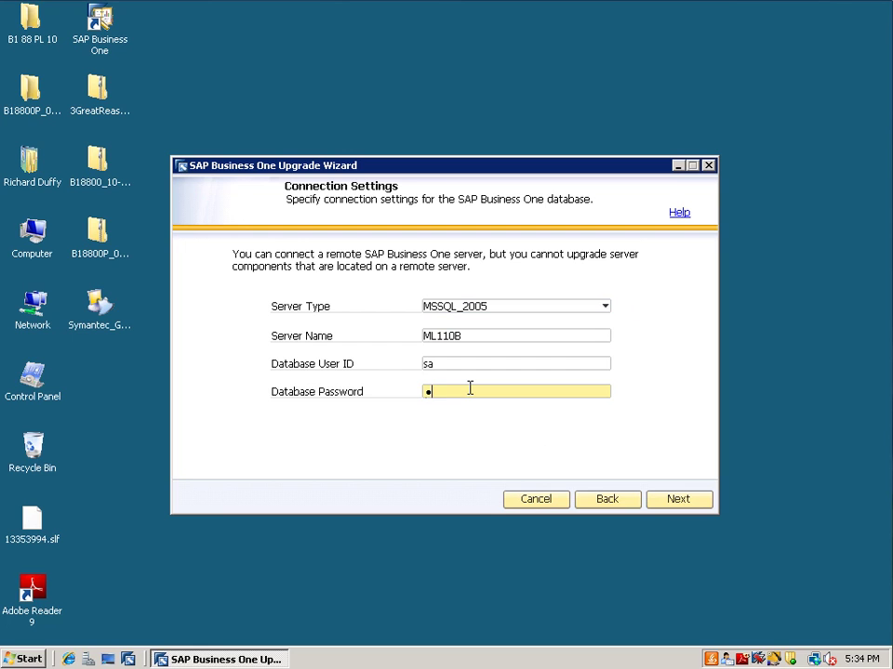
type("*****")
- Keep the connection settings and all components, and select databases SBODemoAU, SBODemoUS and SMBSOL
left_click(678, 502)
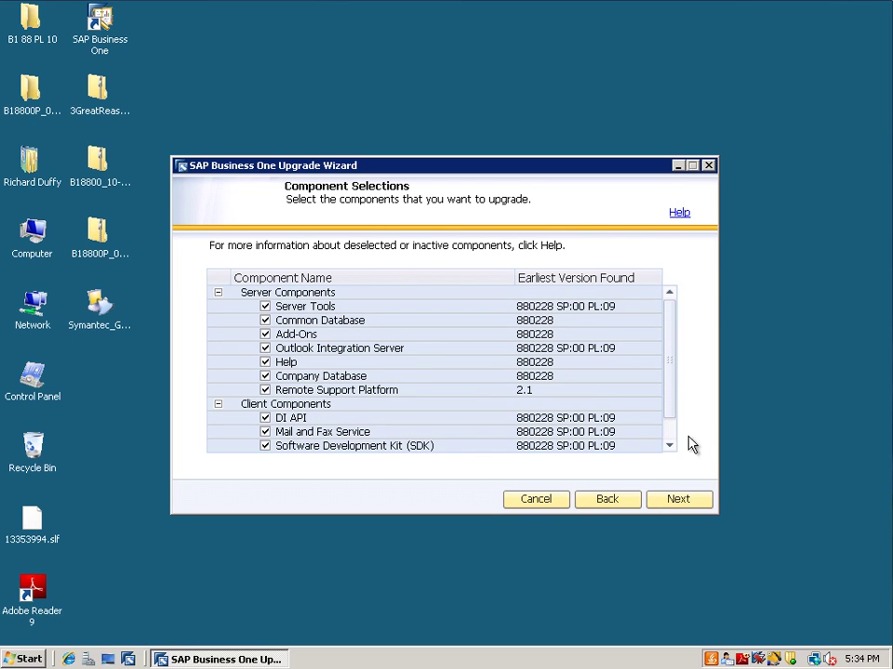
scroll(678, 444, "down", 1)
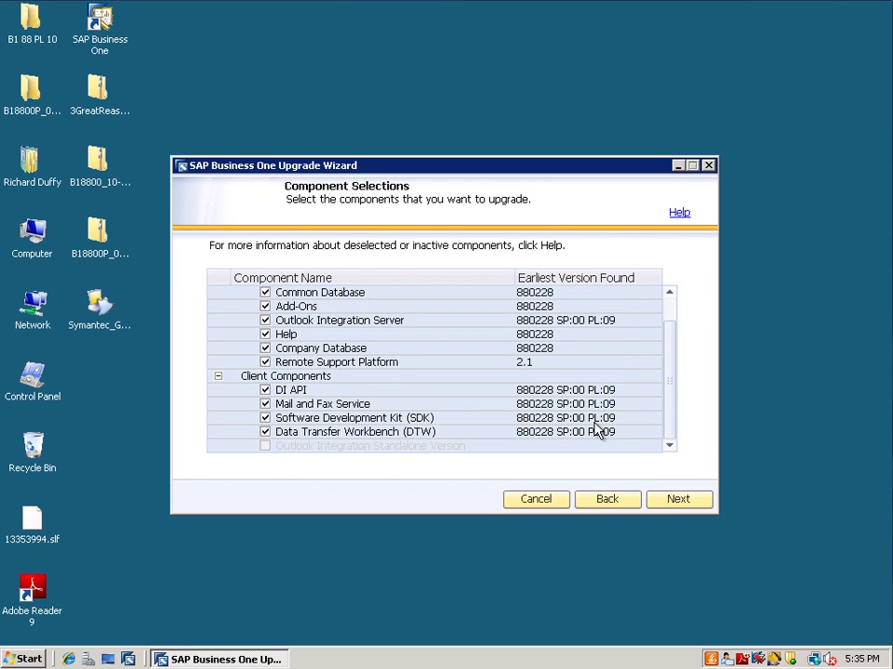
left_click(678, 501)
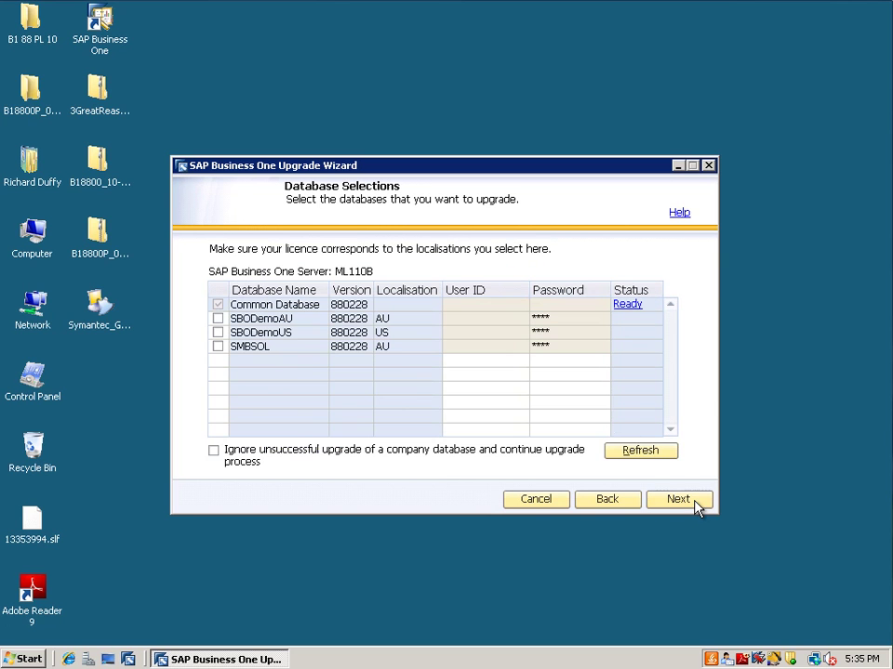
left_click(218, 319)
left_click(217, 332)
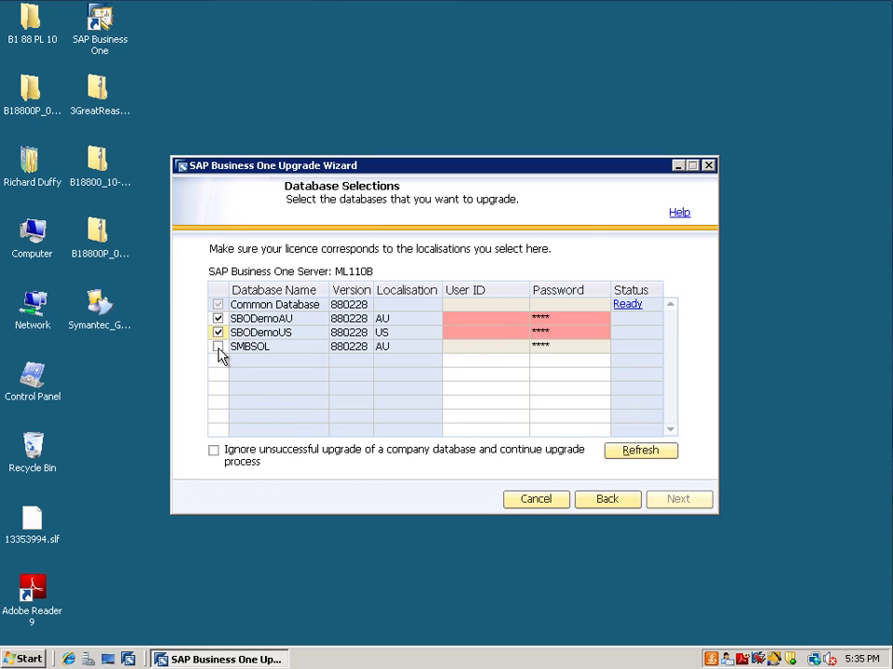
left_click(218, 346)
- Enter SBODemoAU credentials with user ID 'manager' and its password
left_click(475, 319)
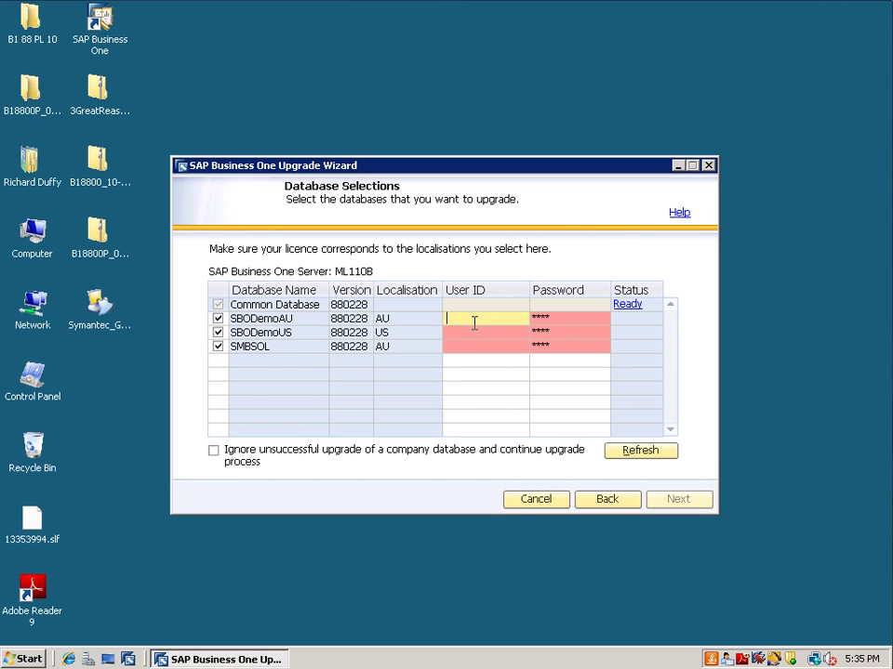
type("manager")
key("Tab")
type("*****")
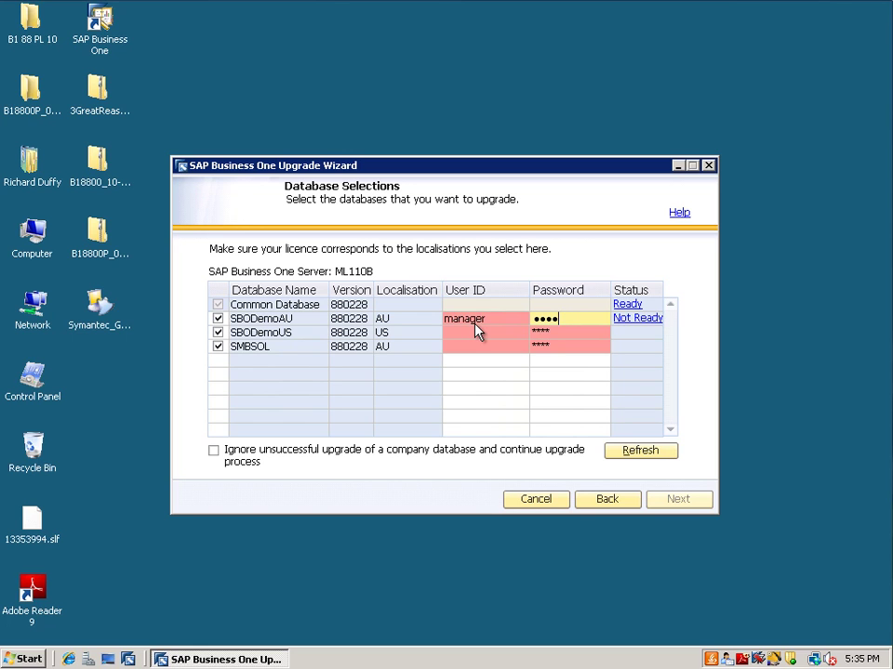
type("****")
key("Return")
- Enter SBODemoUS credentials with user ID 'manage' and its password
left_click(489, 333)
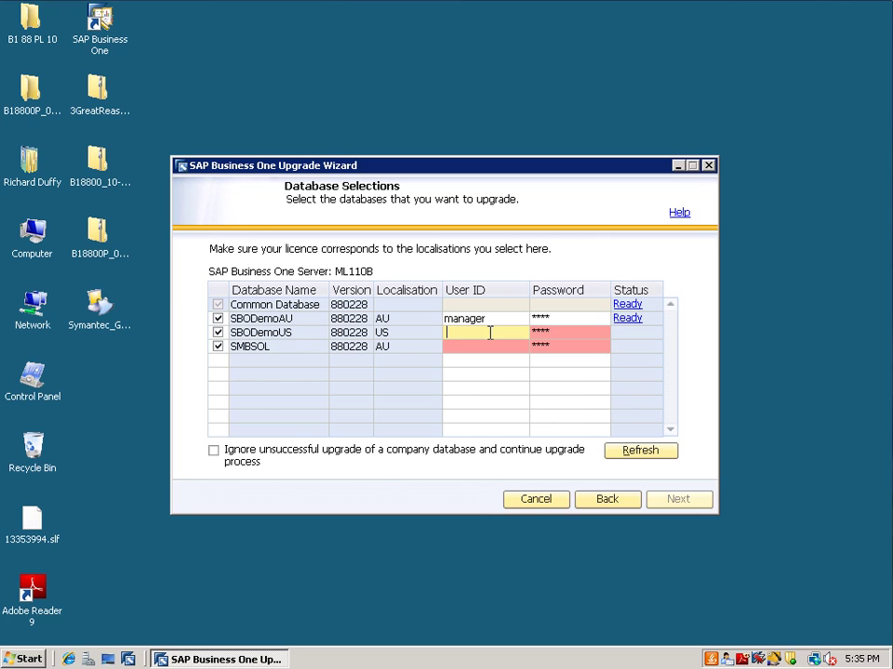
type("manager")
key("Tab")
type("******")
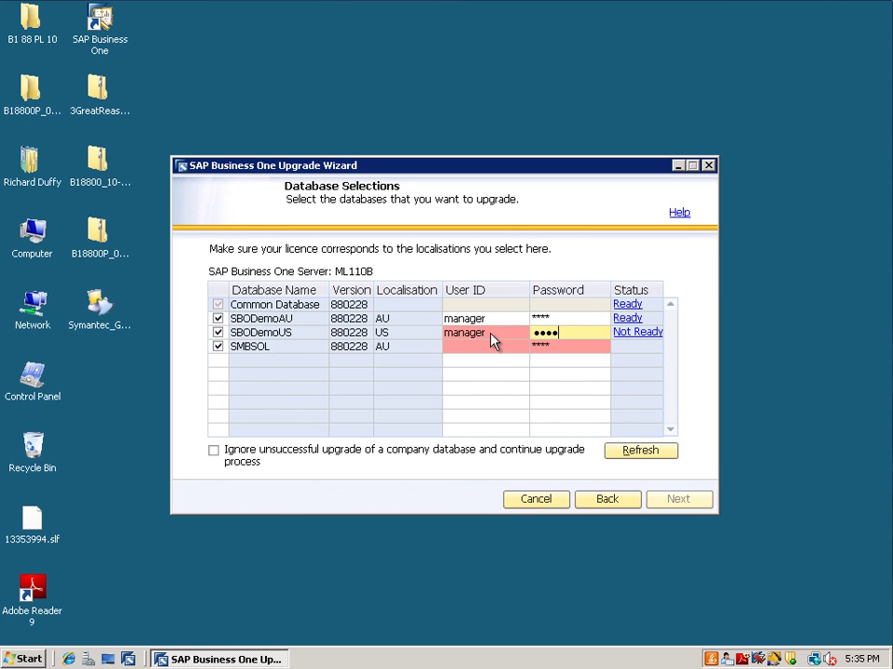
type("***")
key("Return")
- Enter the SMBSOL user's name as user ID with its password, then continue to the pre-upgrade check
left_click(469, 347)
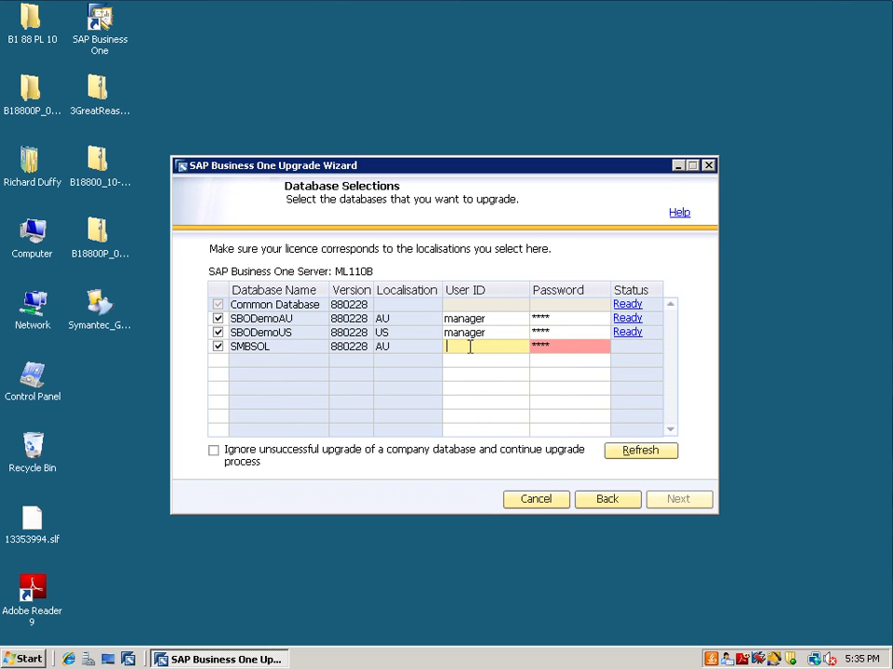
type("Richard")
key("Tab")
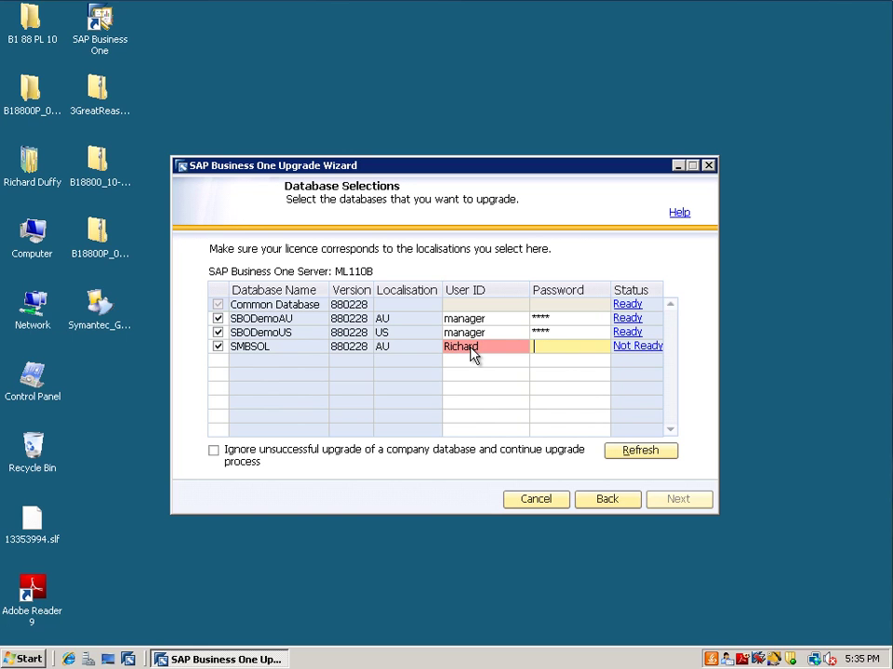
type("*********")
key("Return")
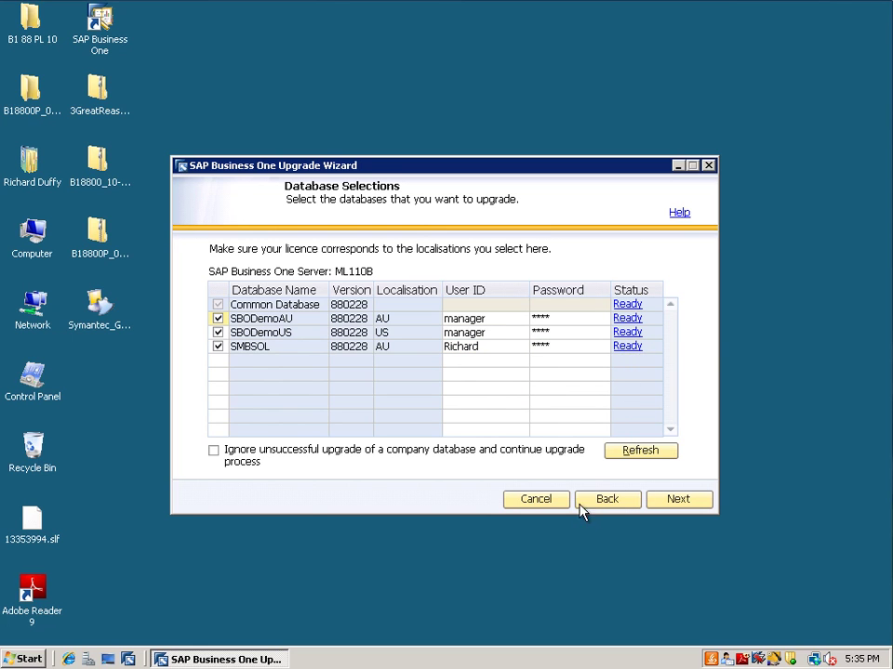
left_click(685, 502)
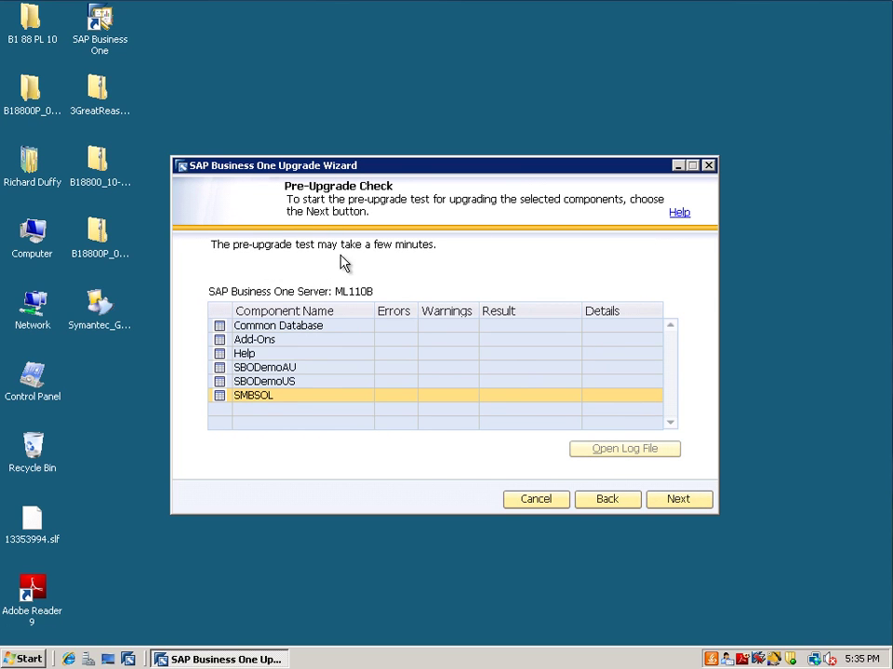
- Run the pre-upgrade test until every component passes with 0 errors and 0 warnings
left_click(688, 501)
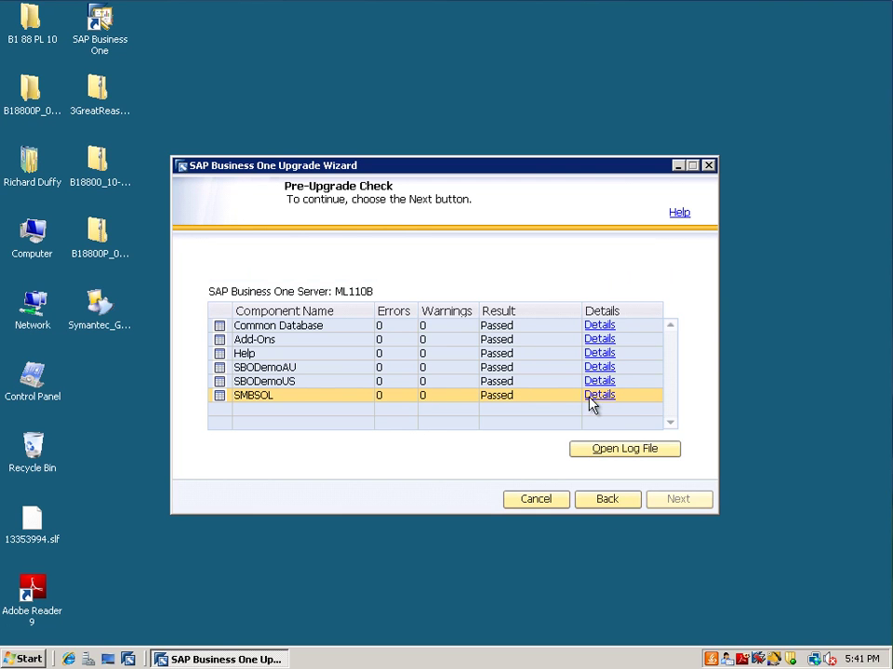
left_click(600, 368)
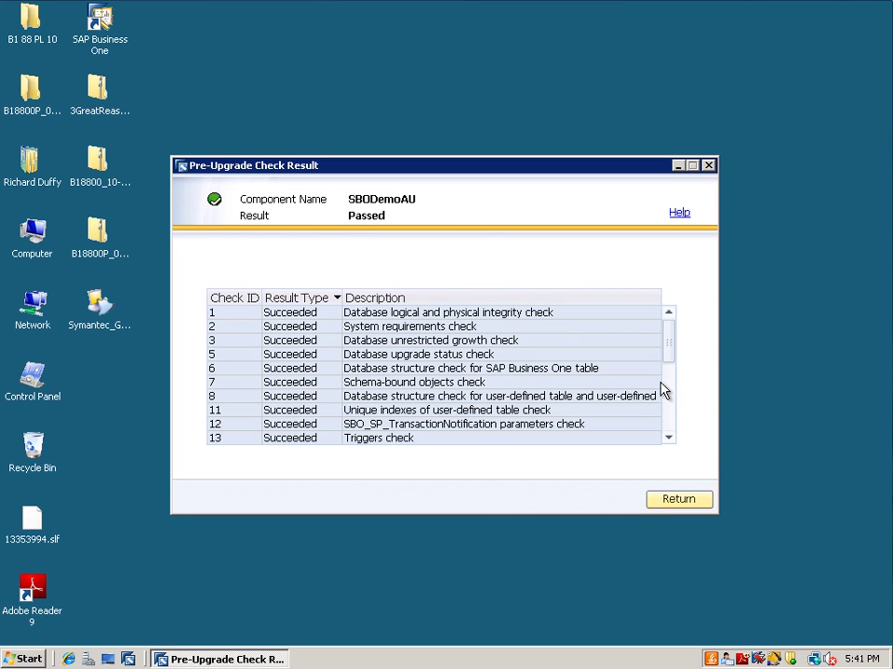
left_click_drag(672, 359, 680, 447)
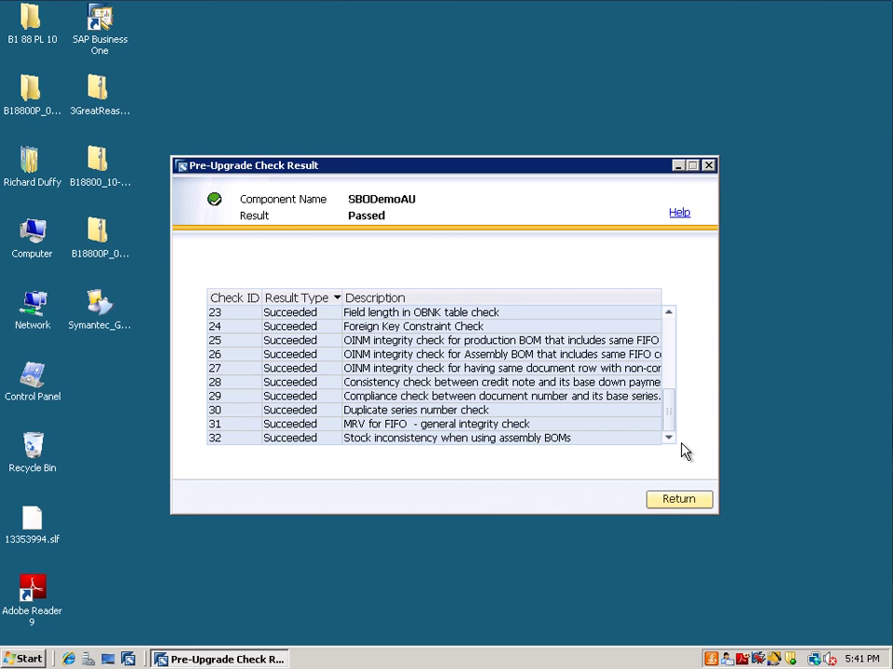
left_click(678, 500)
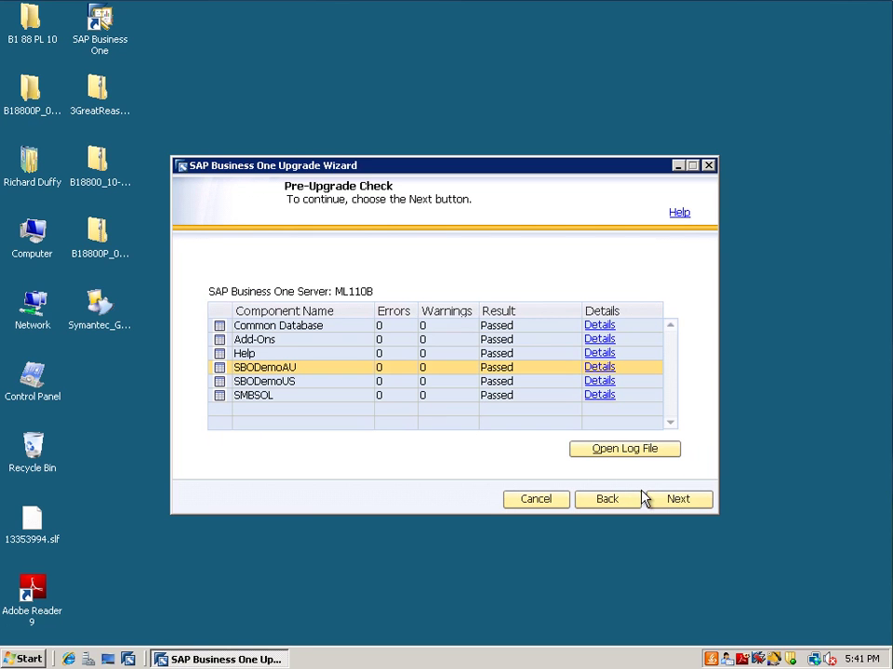
- Select Use the Default SQL Server Backup Location and launch the upgrade from the Upgrade Summary
left_click(678, 500)
left_click(678, 500)
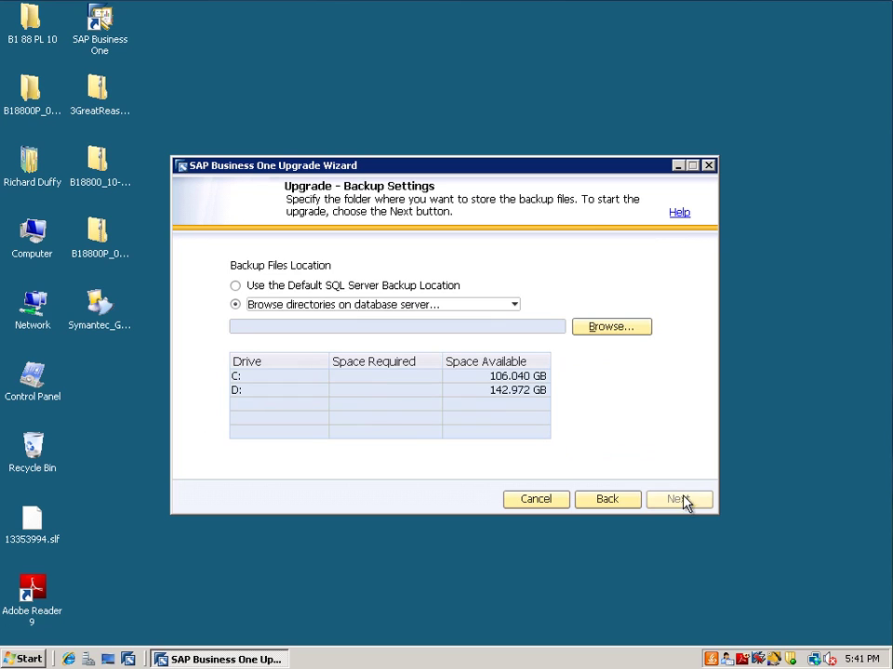
left_click(236, 286)
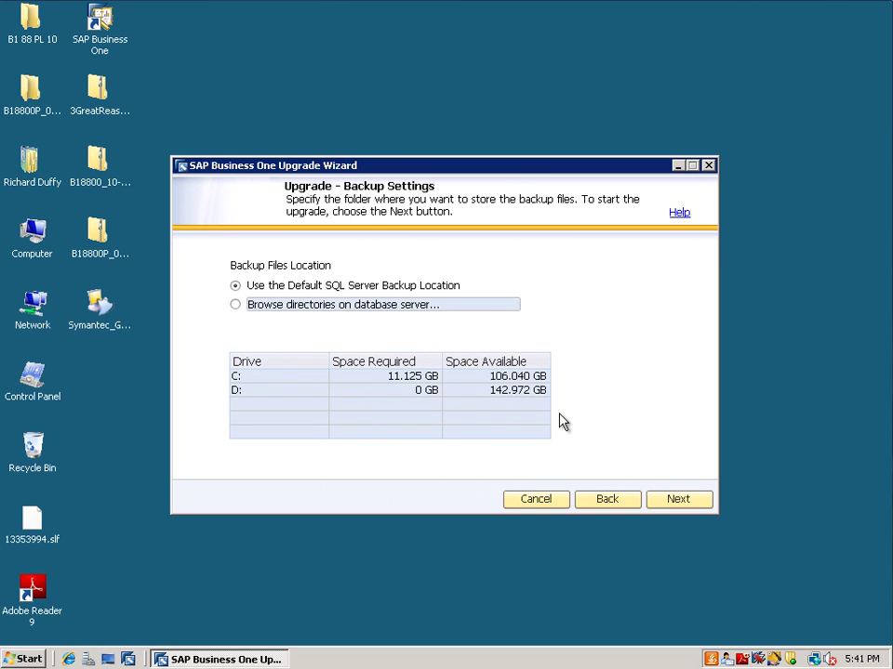
left_click(677, 499)
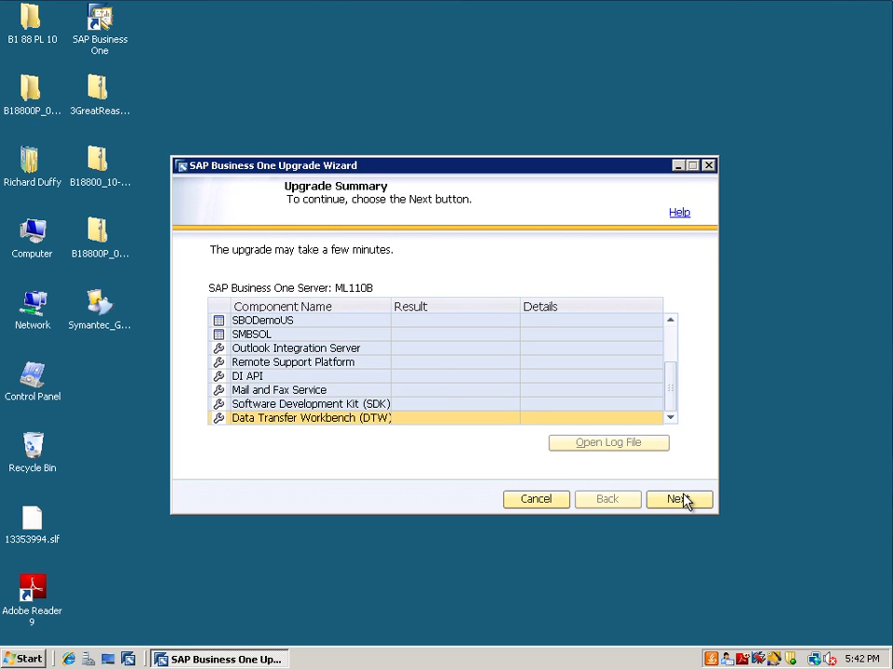
left_click(679, 499)
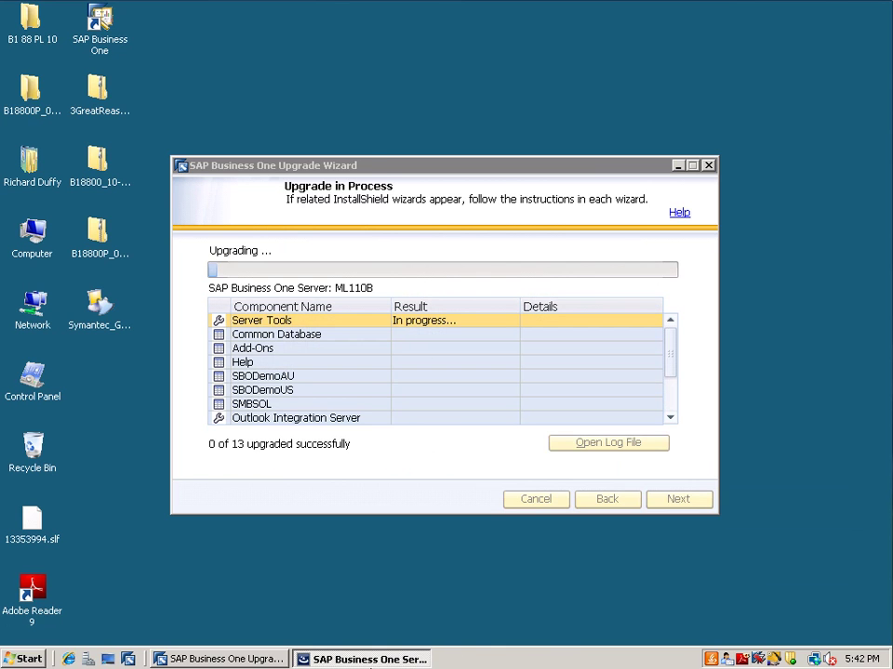
- In the Server Tools installer, allow closing the running app and enter the user's name and company SAP
left_click(381, 660)
left_click(556, 478)
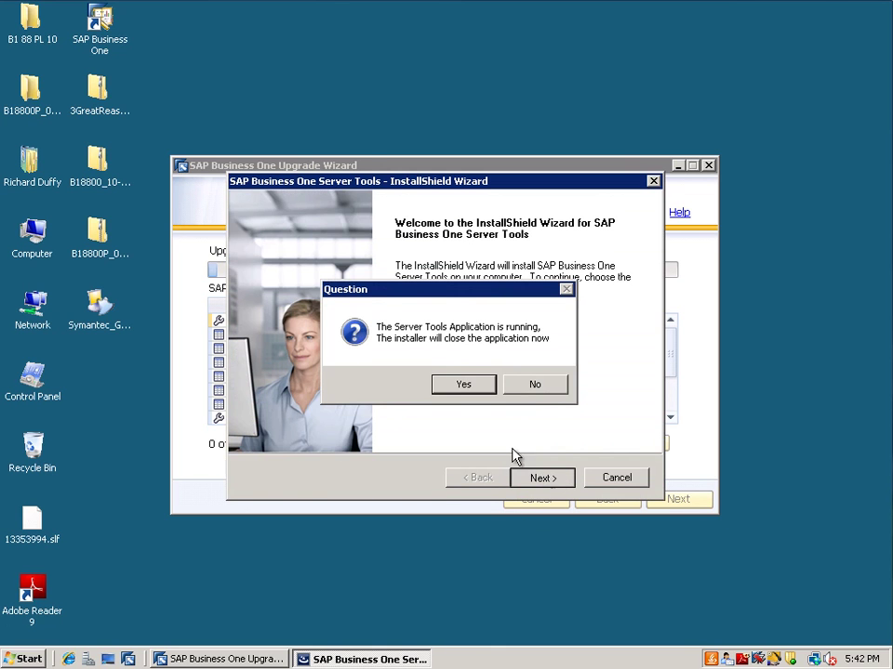
left_click(464, 385)
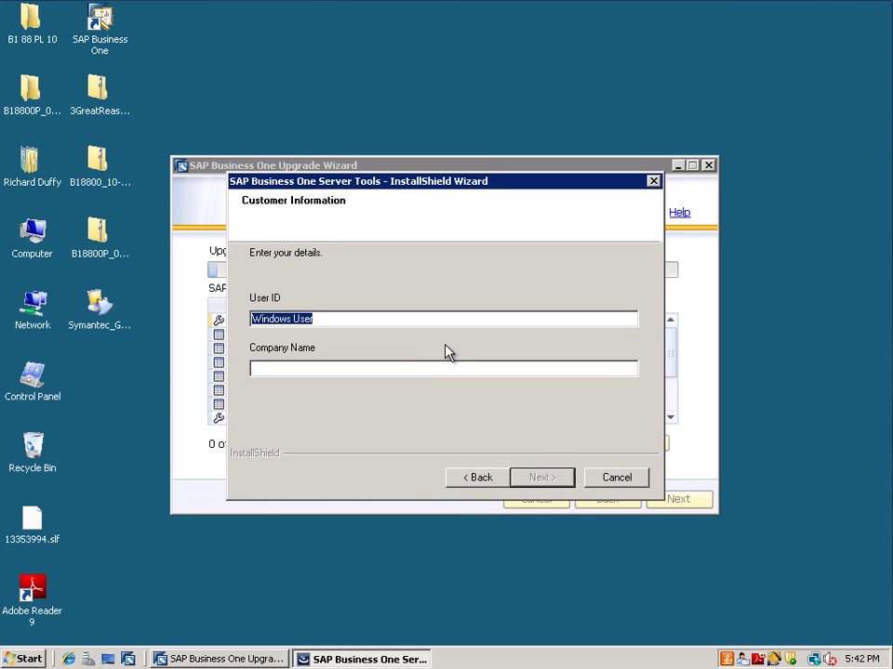
type("Ric")
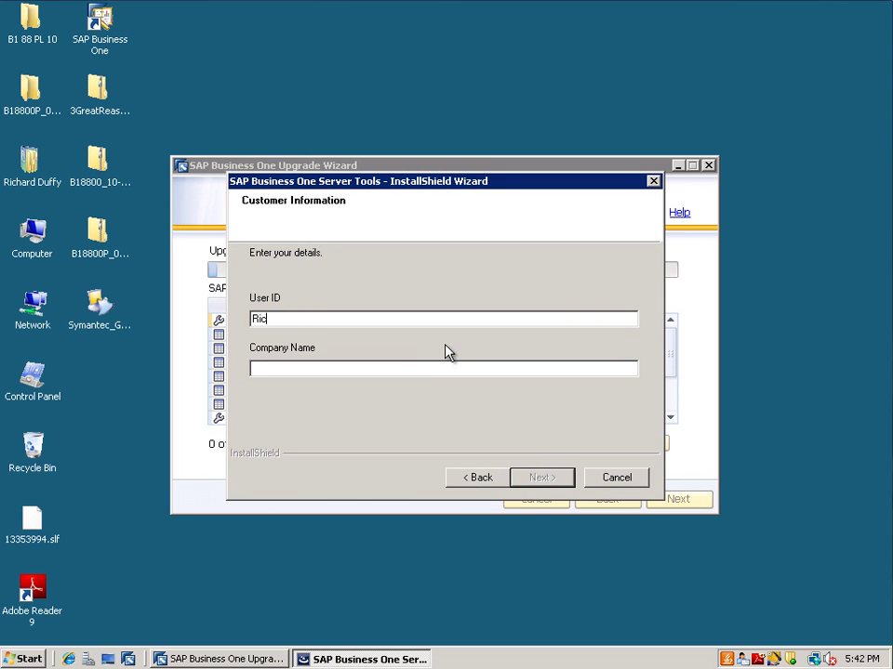
type("hard Duffy")
left_click(380, 371)
type("SAP")
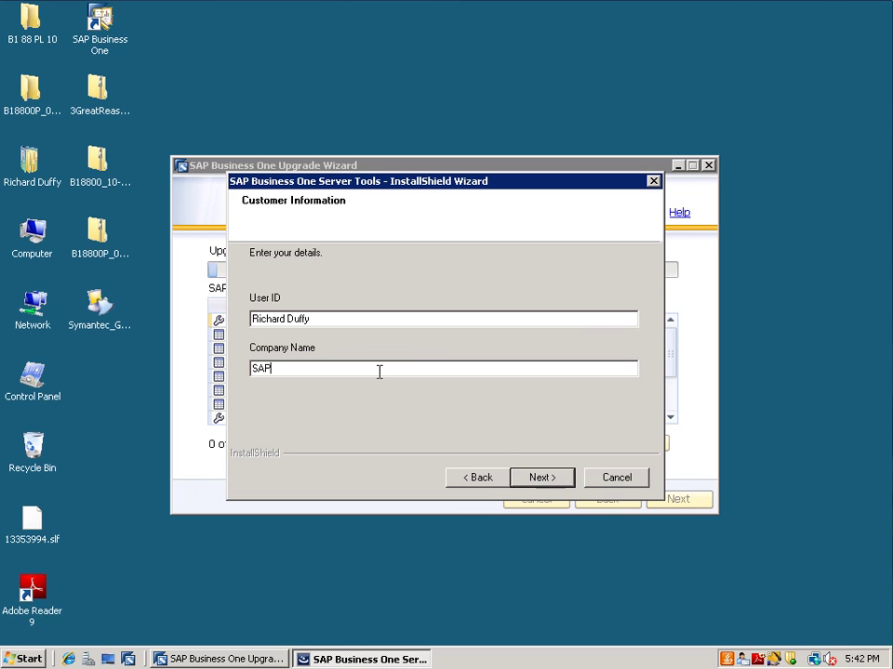
left_click(543, 478)
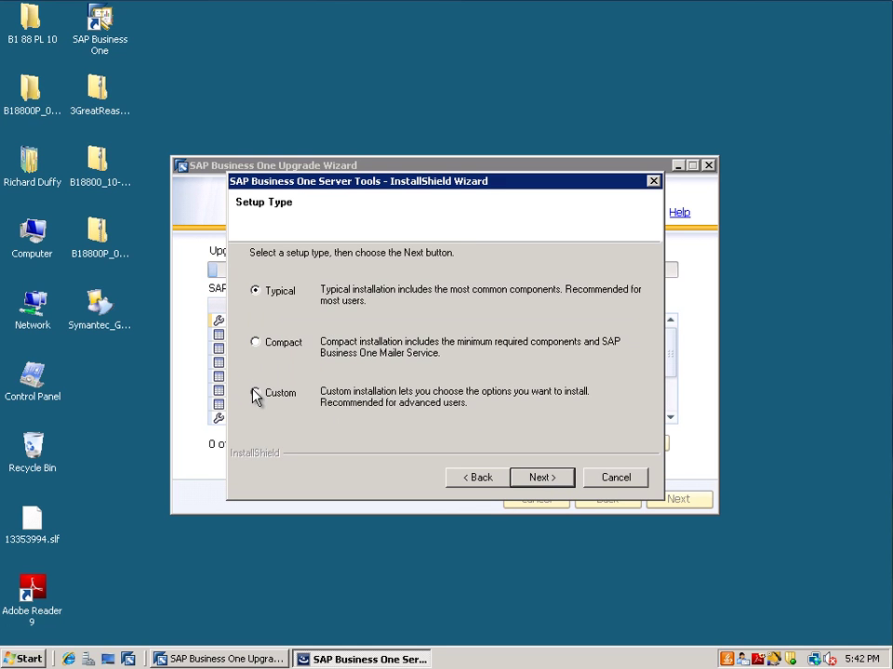
- Choose a Custom setup with the default folder, add the Mailer feature, and start installing
left_click(256, 394)
left_click(542, 477)
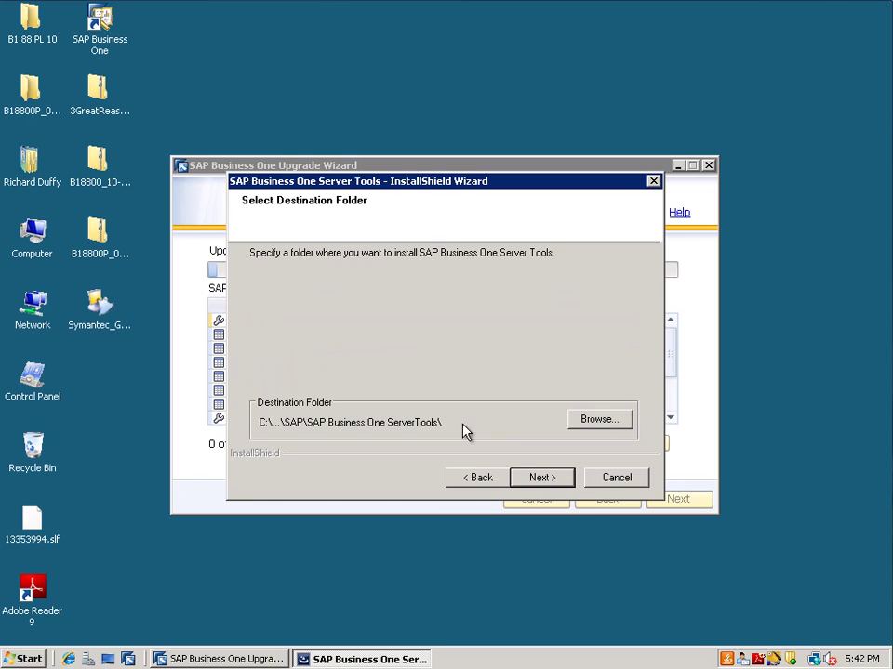
left_click(554, 478)
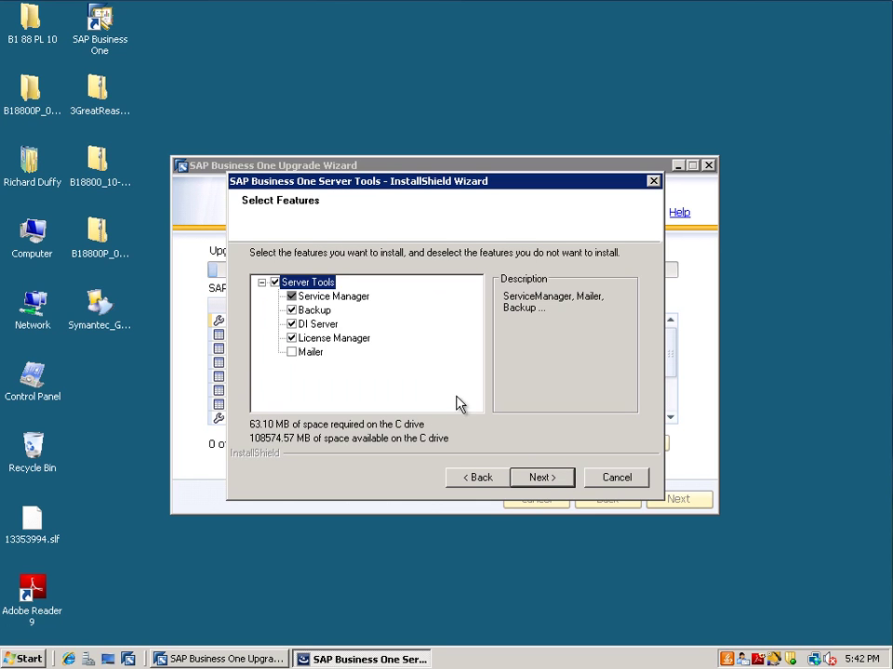
left_click(292, 351)
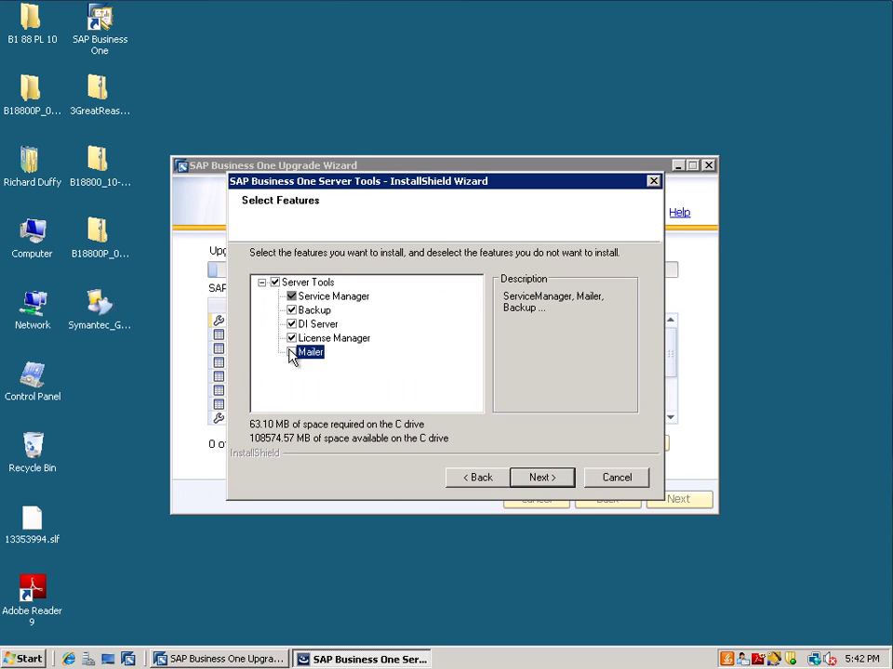
left_click(559, 478)
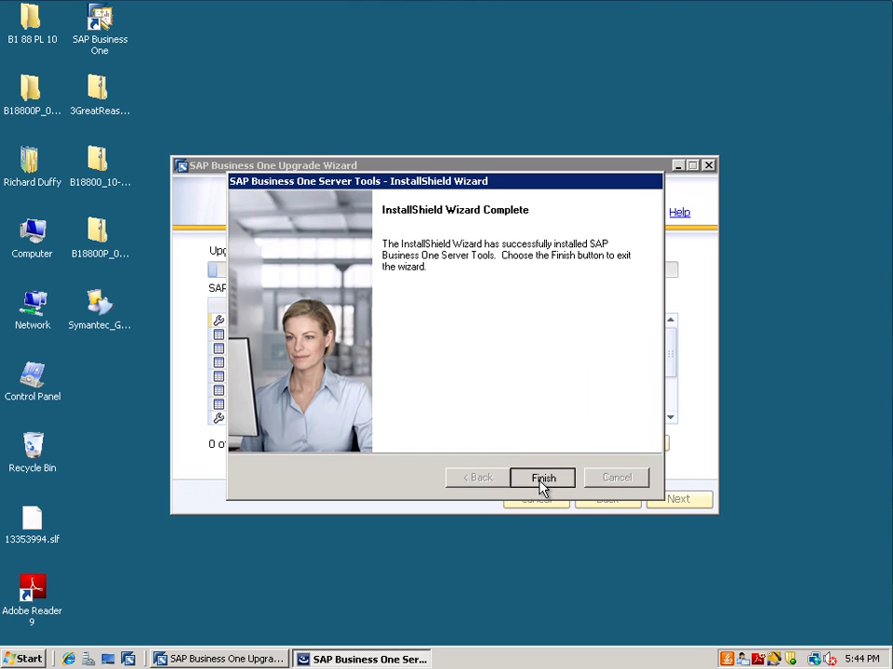
- Finish the completed Server Tools installer so the Outlook Integration Server installer appears
left_click(542, 482)
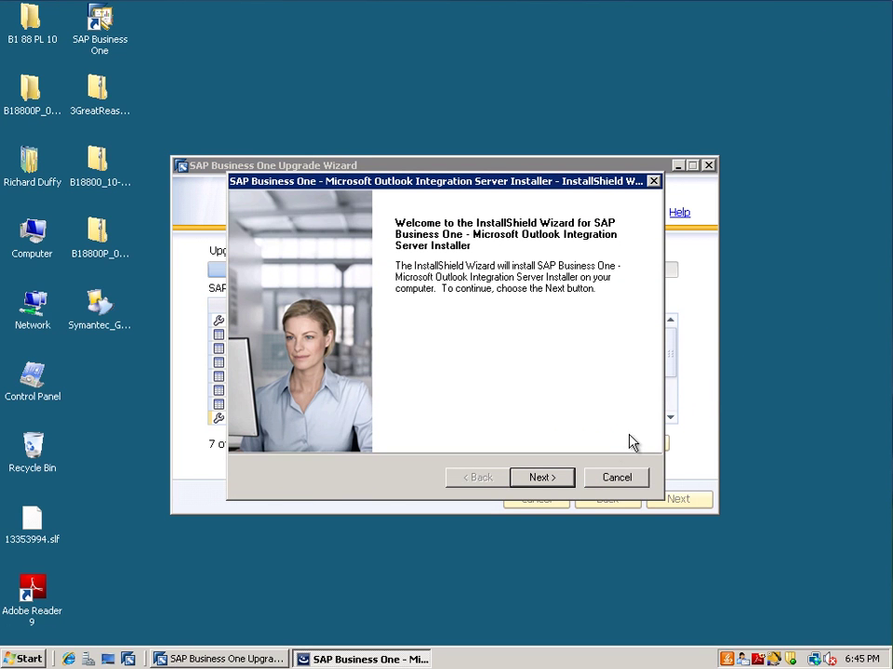
- Install the Outlook Integration Server into the default destination folder
left_click(552, 478)
left_click(552, 478)
left_click(540, 478)
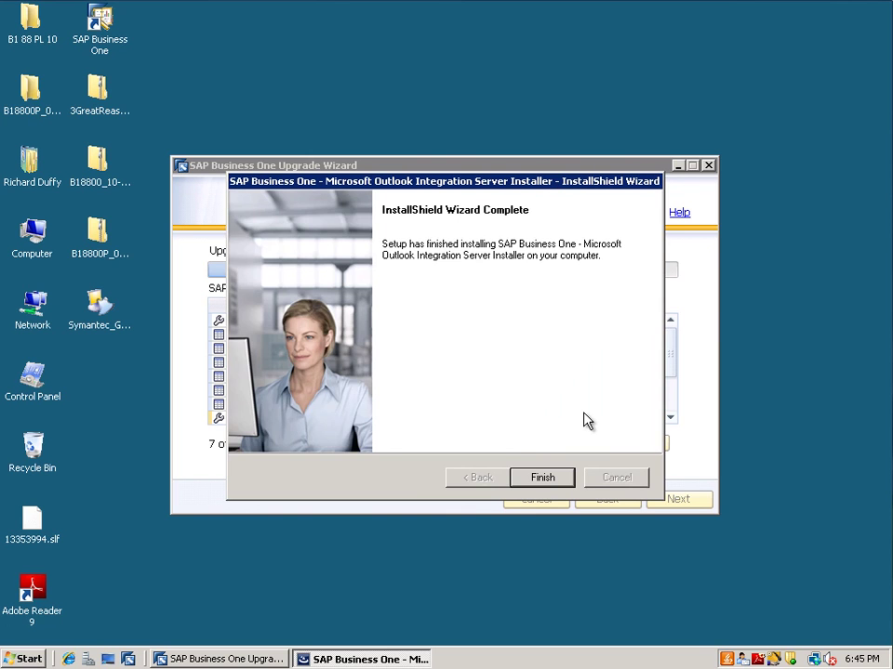
- Close the Outlook installer, scroll the component list, and keep DI API license server ML110B port 30000
left_click(542, 478)
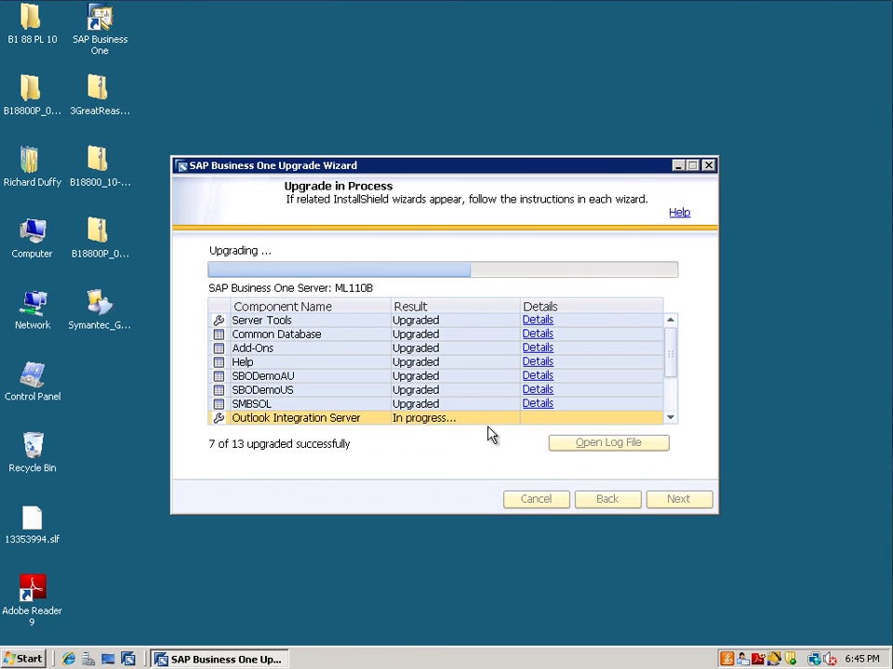
left_click(669, 418)
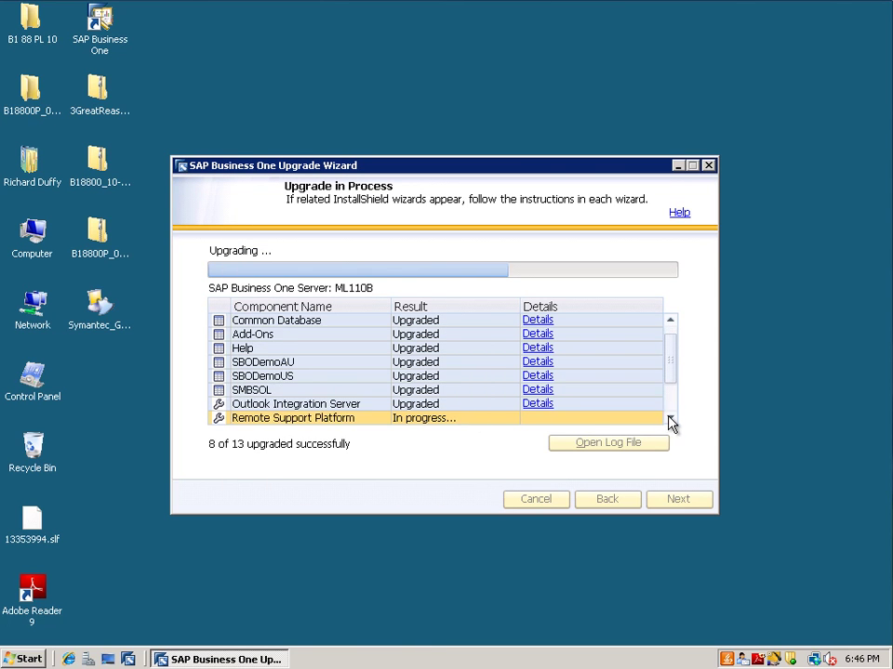
left_click(669, 417)
left_click(669, 417)
left_click(669, 418)
left_click(670, 418)
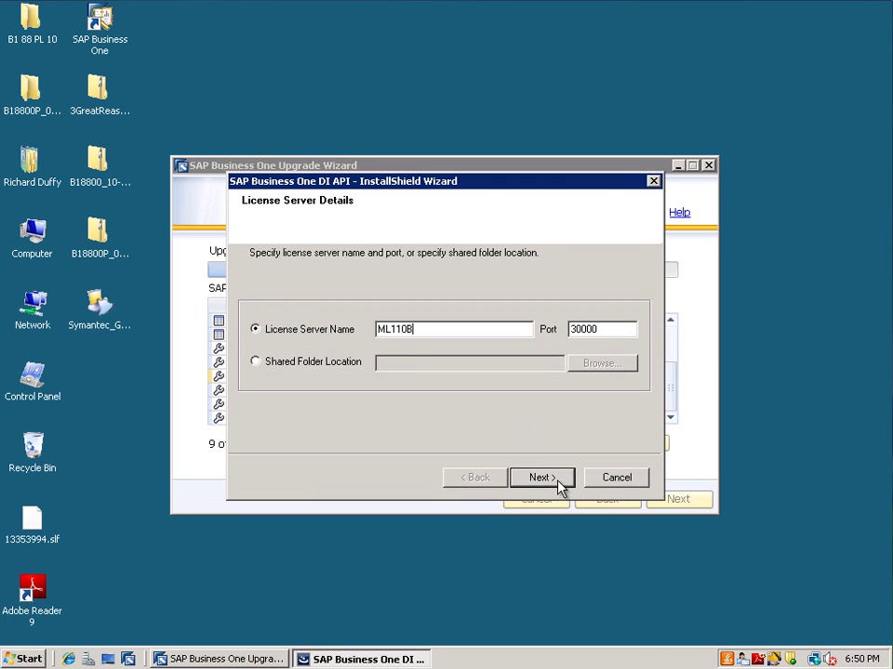
left_click(557, 484)
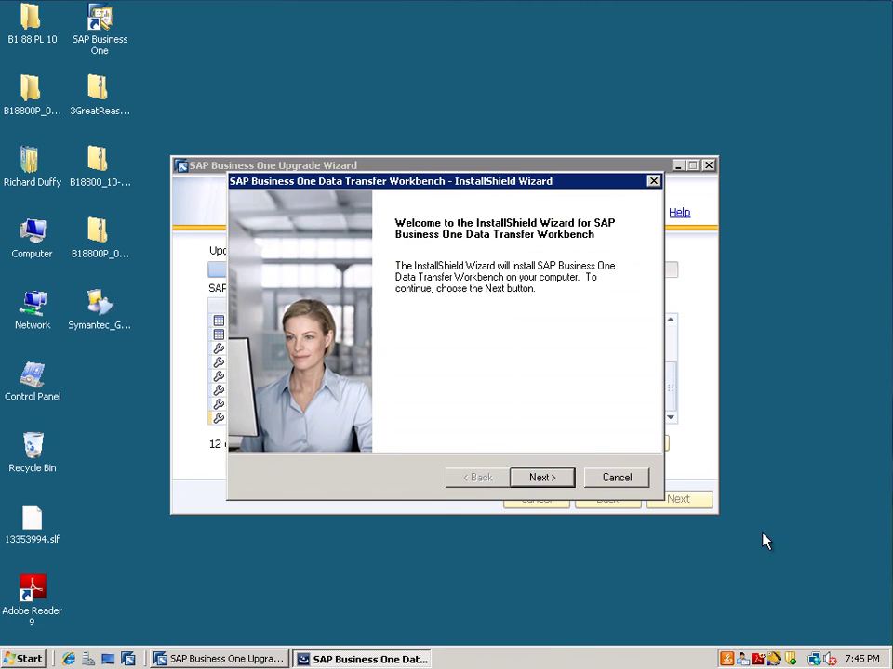
- Install the Data Transfer Workbench using the default destination and program folders
left_click(542, 477)
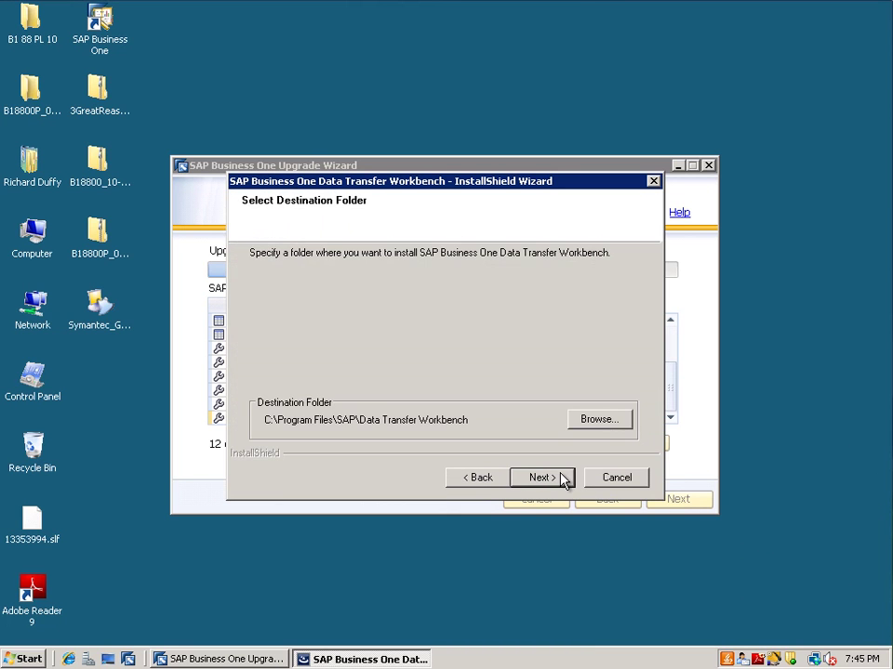
left_click(542, 477)
left_click(542, 477)
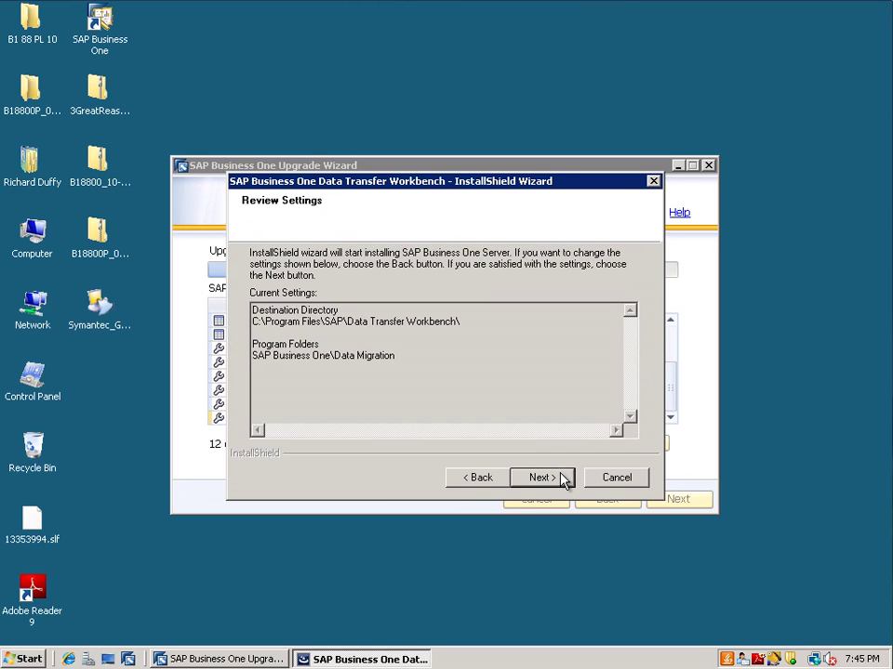
left_click(542, 477)
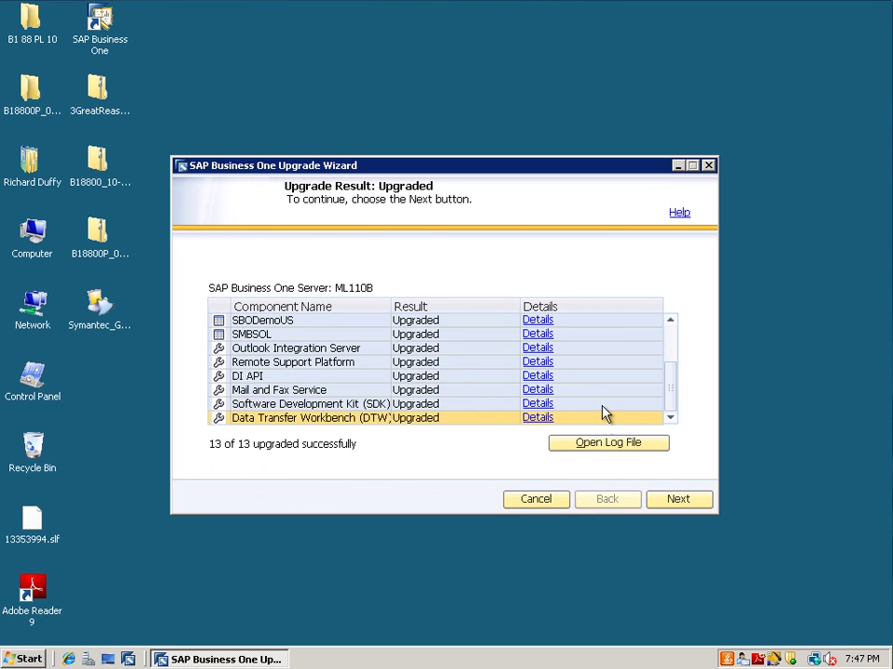
- Move past the Upgrade Result page to the Congratulations page for version 880229 SP:00 PL:10
left_click_drag(673, 392, 680, 442)
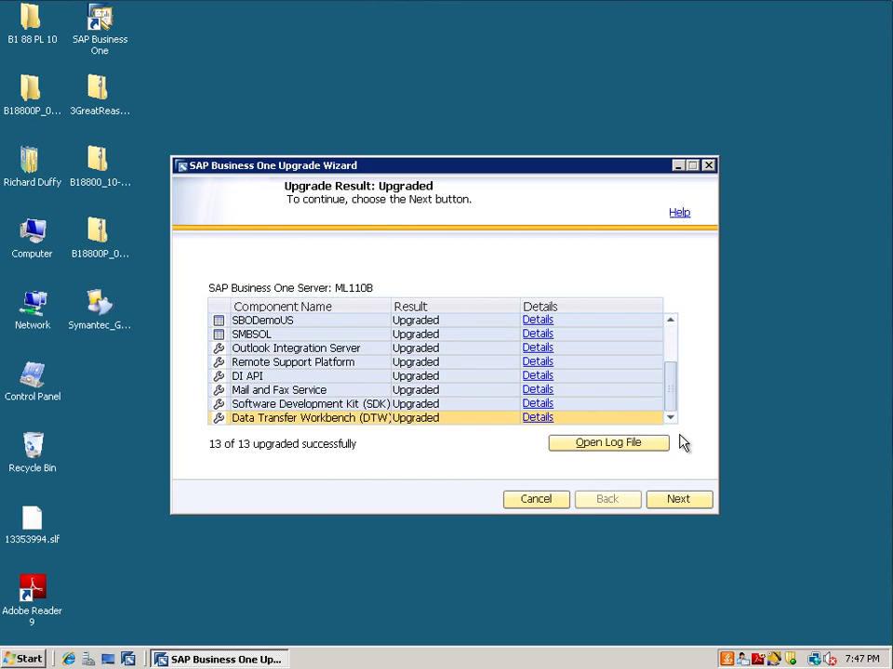
left_click(680, 506)
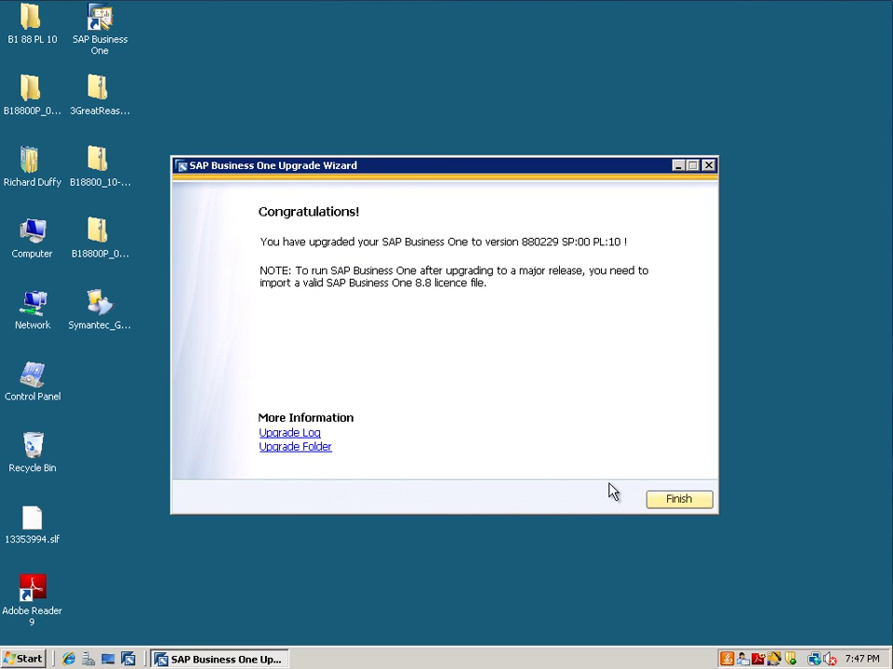
- Open the upgrade log in Notepad, scroll its pre-test results, and maximize the window
left_click(280, 434)
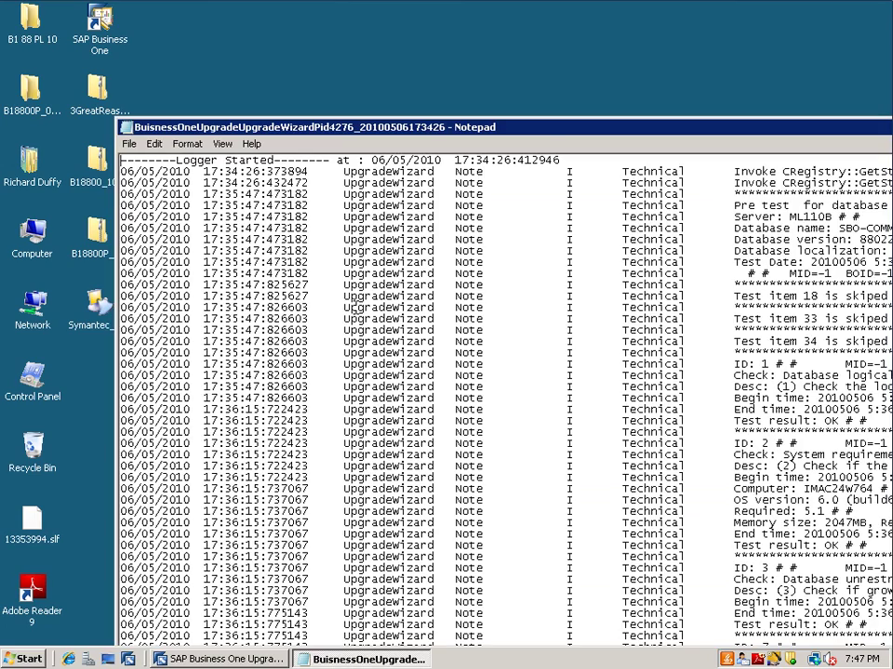
left_click_drag(389, 133, 300, 58)
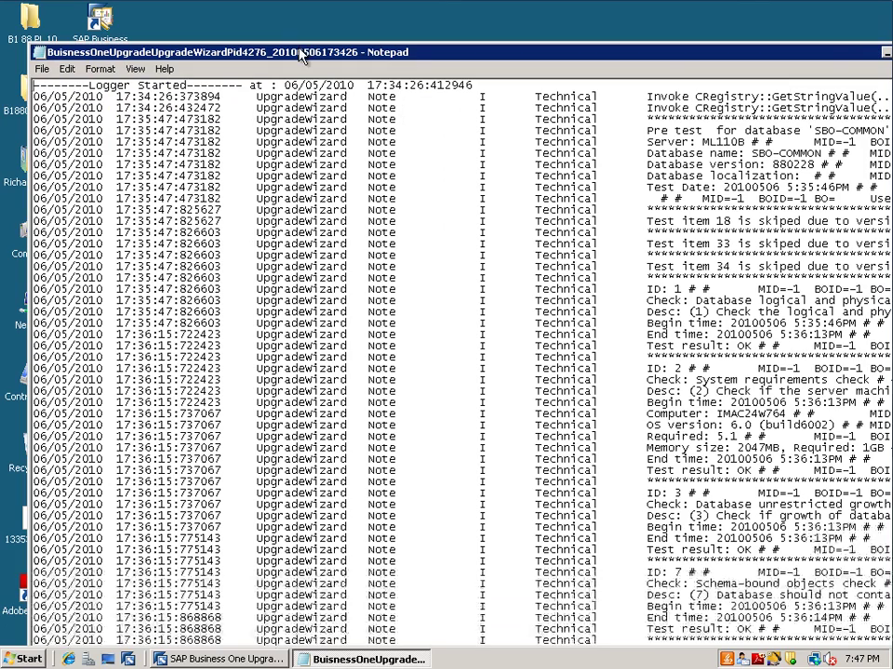
scroll(779, 349, "down", 15)
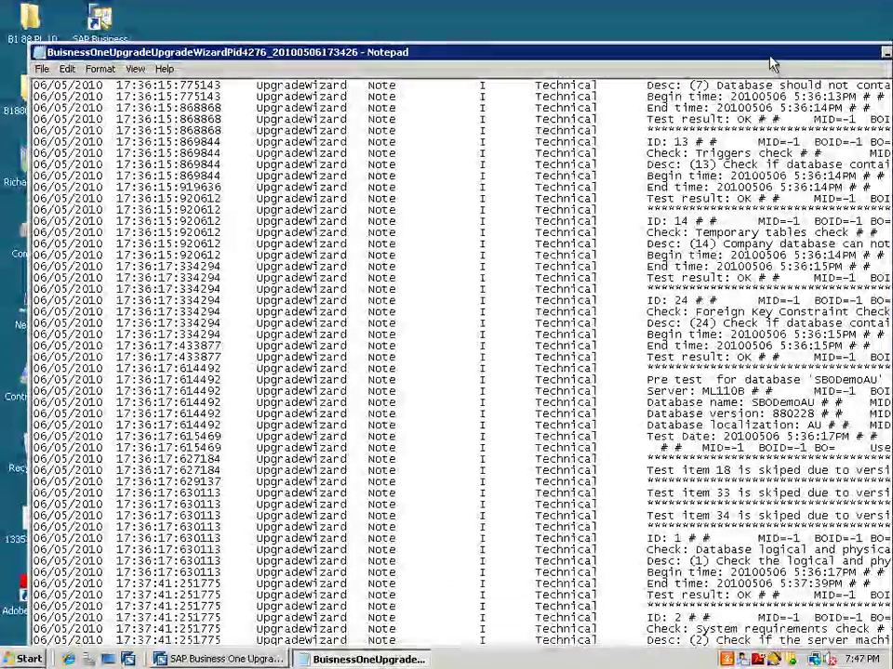
left_click_drag(769, 55, 741, 45)
left_click(870, 43)
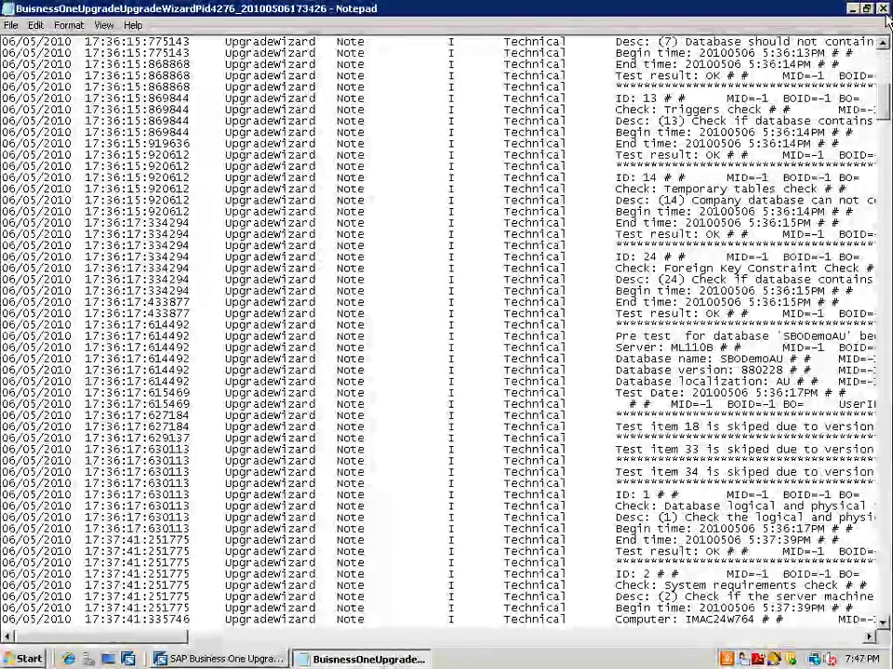
- Close the Notepad upgrade log and finish the Upgrade Wizard
left_click(883, 11)
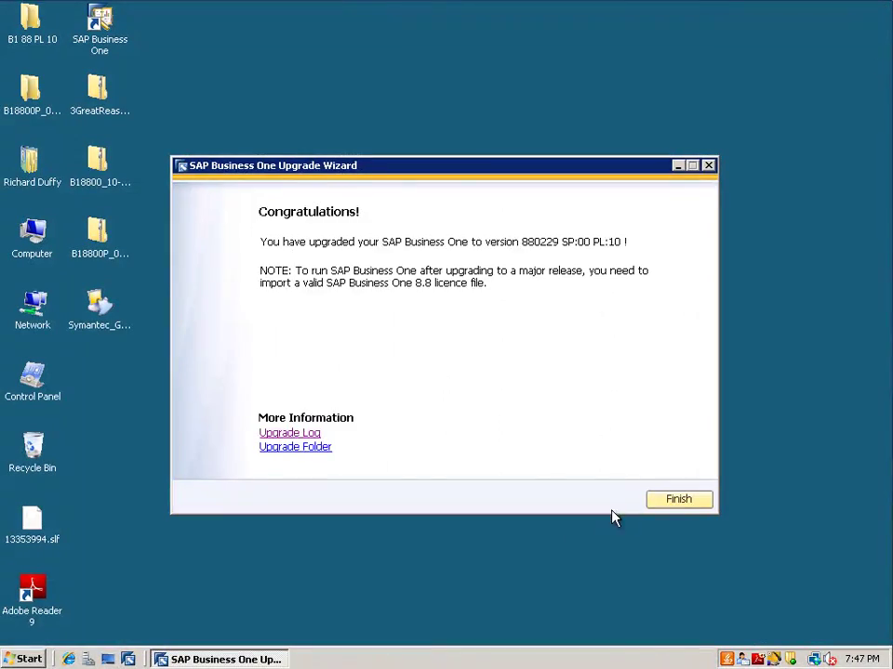
left_click(679, 501)
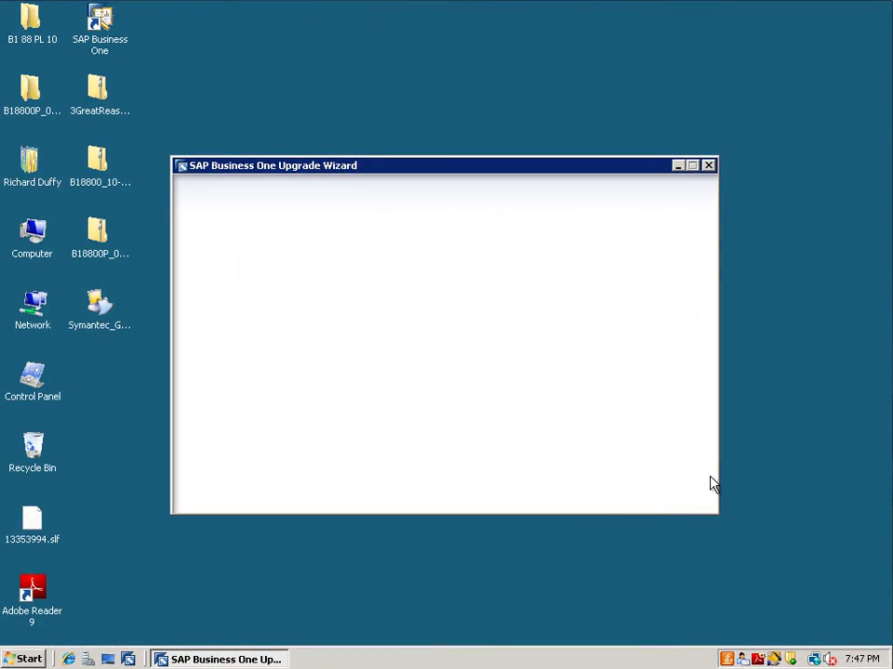